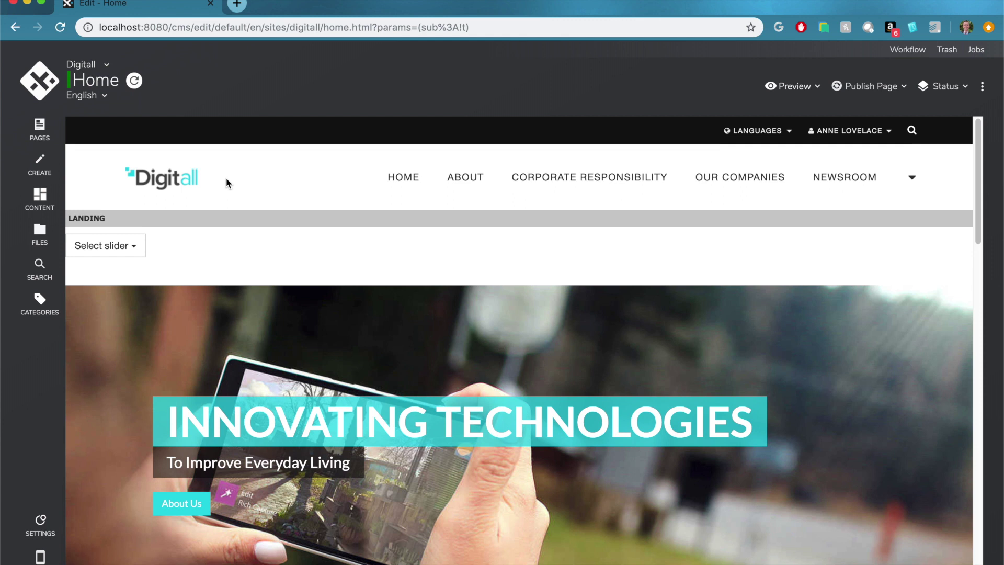
Step: Launch the Content and Media Manager for Digitall from the Jahia side panel
{"action": "left_click", "coordinate": [39, 82]}
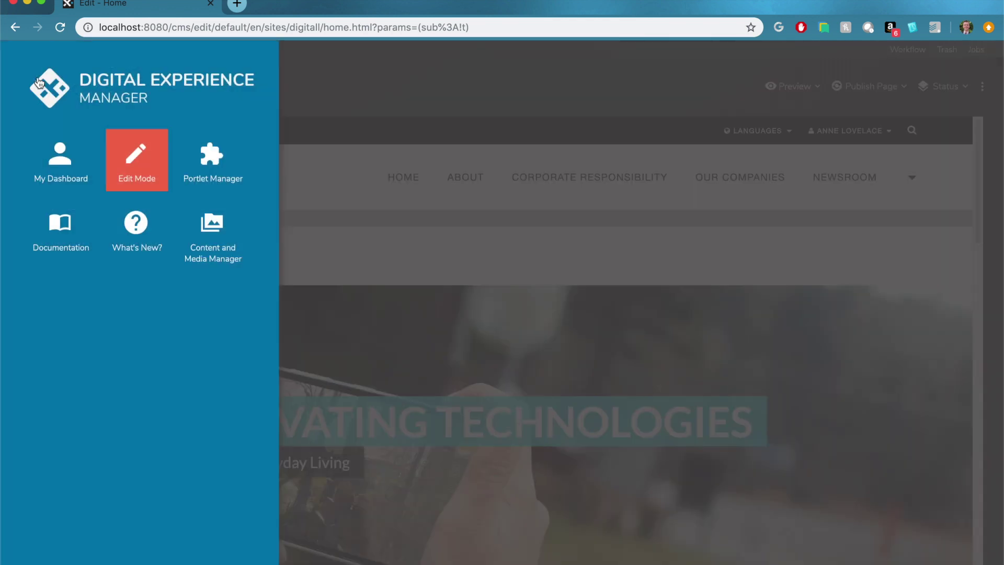
{"action": "left_click", "coordinate": [212, 225]}
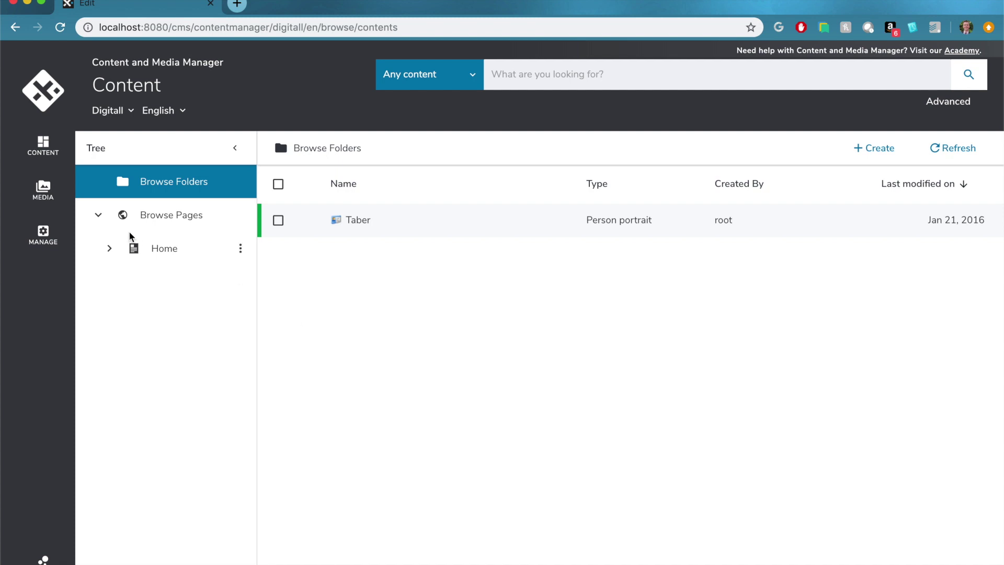
Step: Browse the media library to the images > backgrounds folder
{"action": "left_click", "coordinate": [42, 200]}
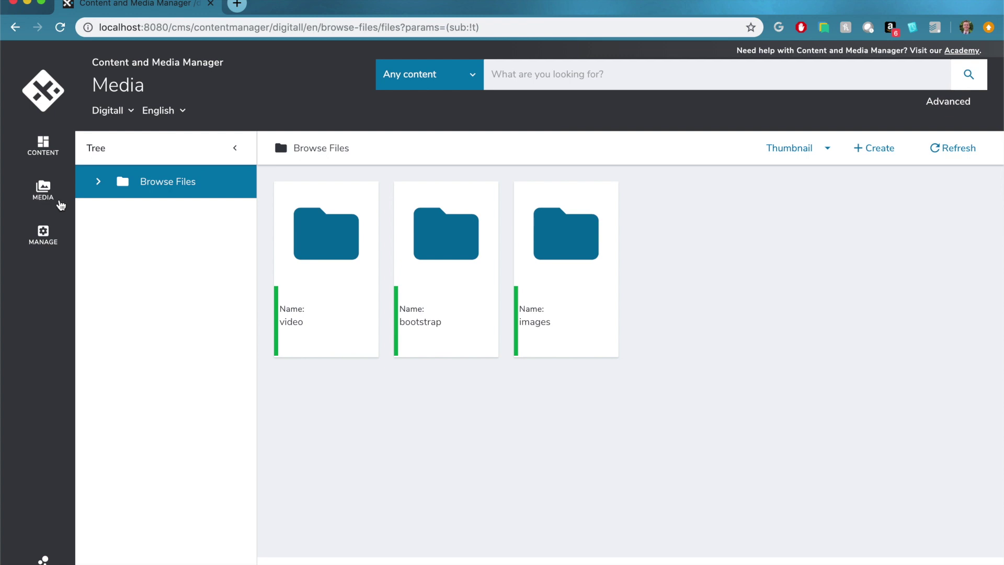
{"action": "left_click", "coordinate": [99, 182]}
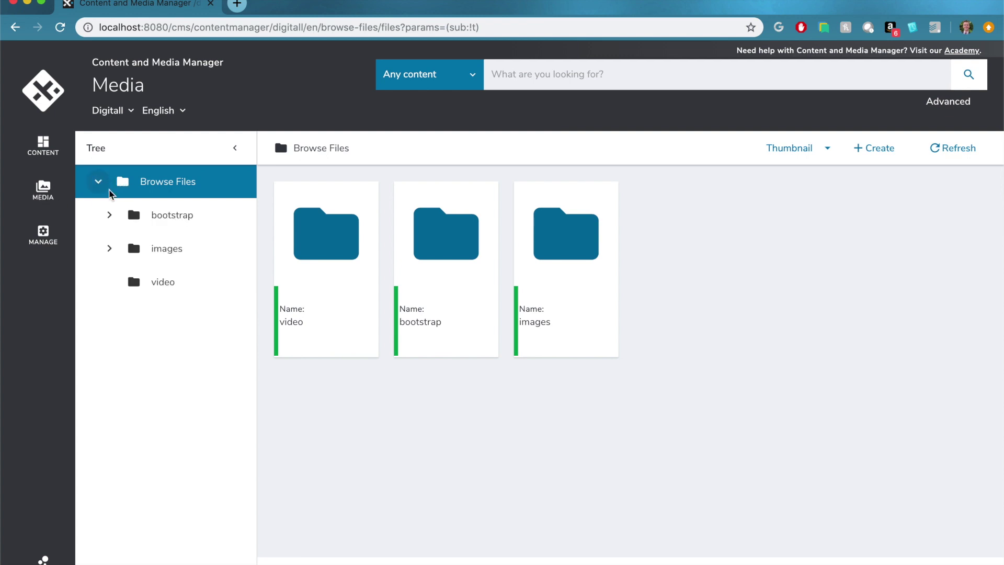
{"action": "left_click", "coordinate": [116, 249]}
{"action": "left_click", "coordinate": [159, 289]}
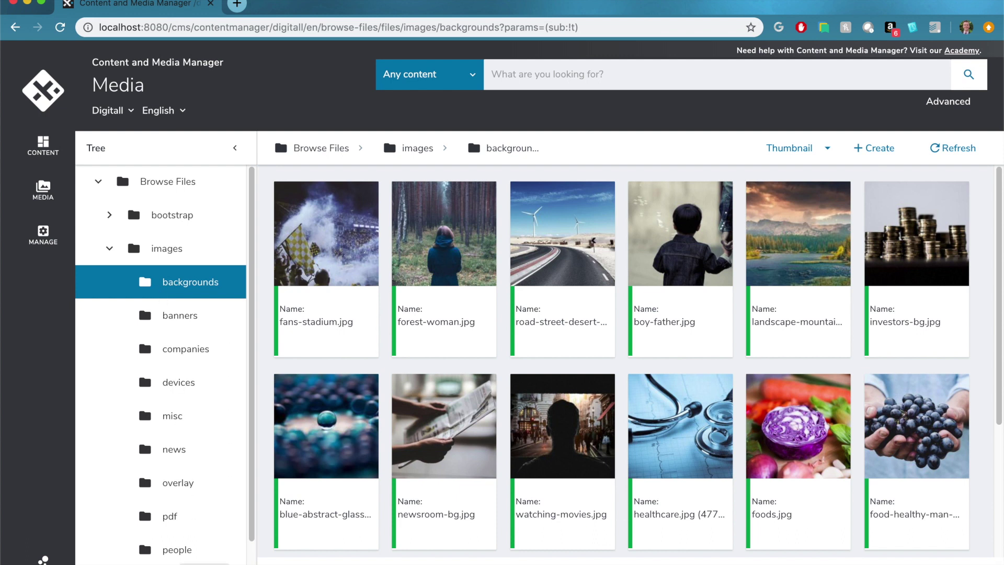
Step: Drag City.jpg and lights.png from Finder into the backgrounds folder and dismiss the upload notice
{"action": "left_click", "coordinate": [136, 560]}
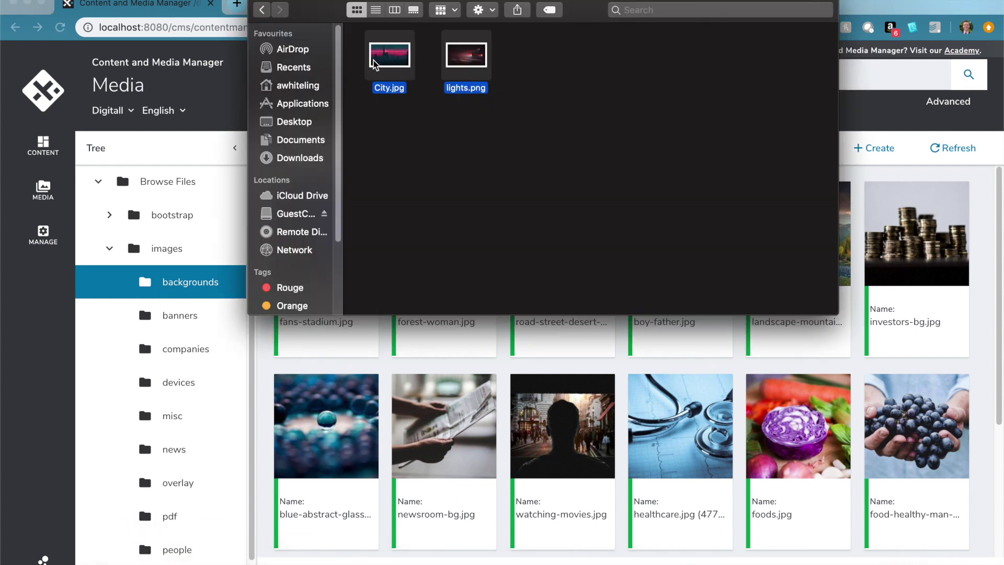
{"action": "left_click_drag", "start_coordinate": [390, 58], "coordinate": [398, 368]}
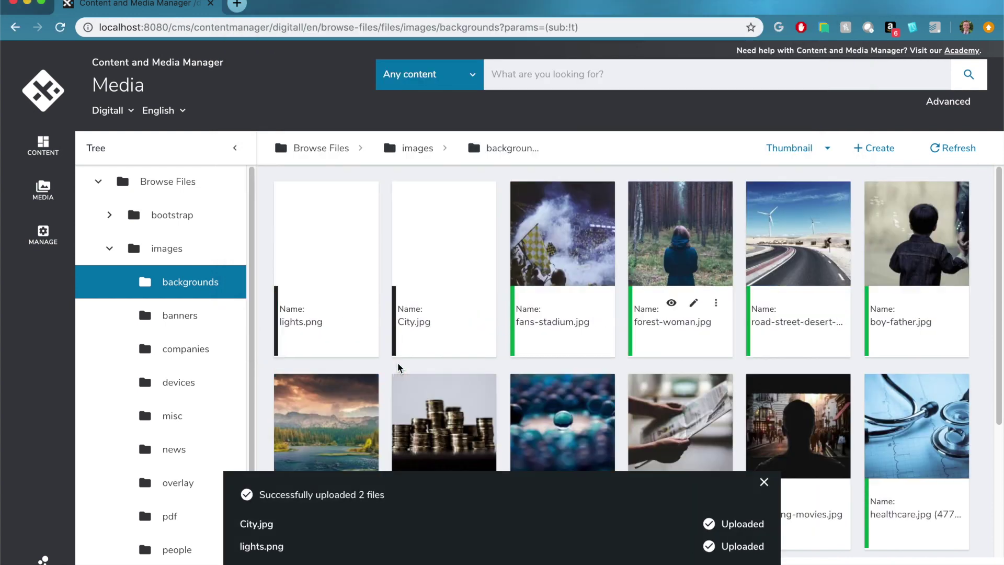
{"action": "left_click", "coordinate": [764, 482]}
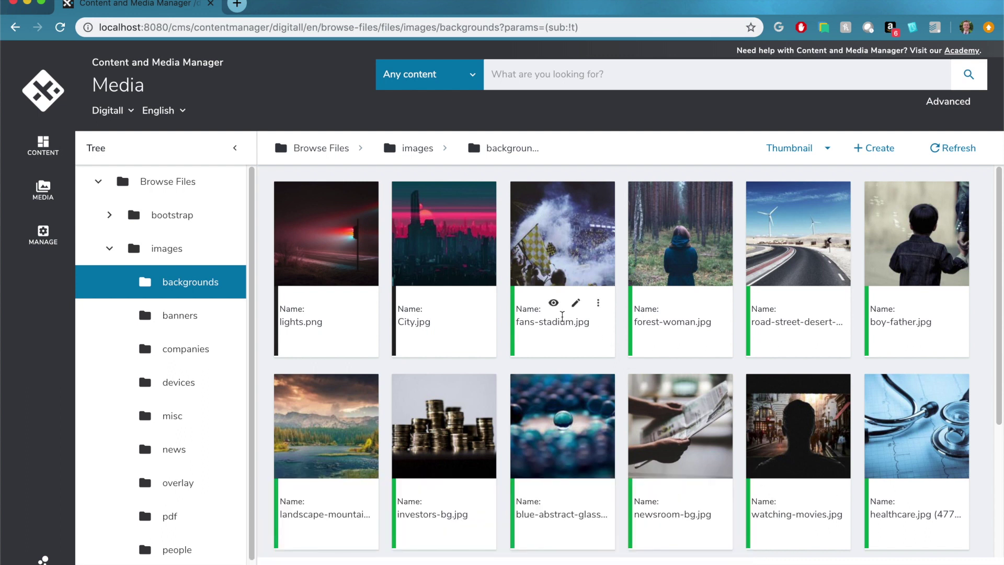
{"action": "mouse_move", "coordinate": [563, 266]}
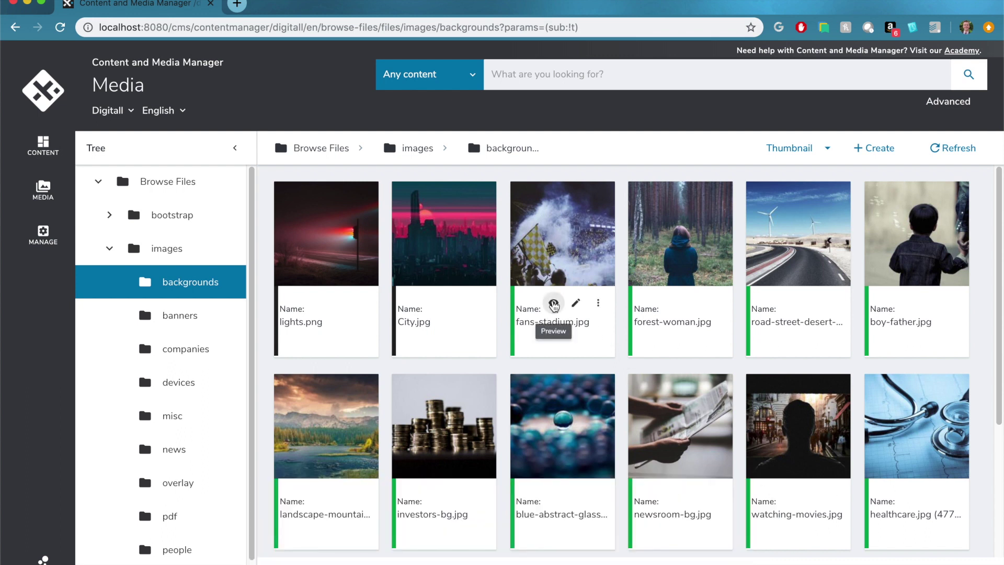
Step: Preview fans-stadium.jpg, including its Live version, then close the preview
{"action": "left_click", "coordinate": [554, 304]}
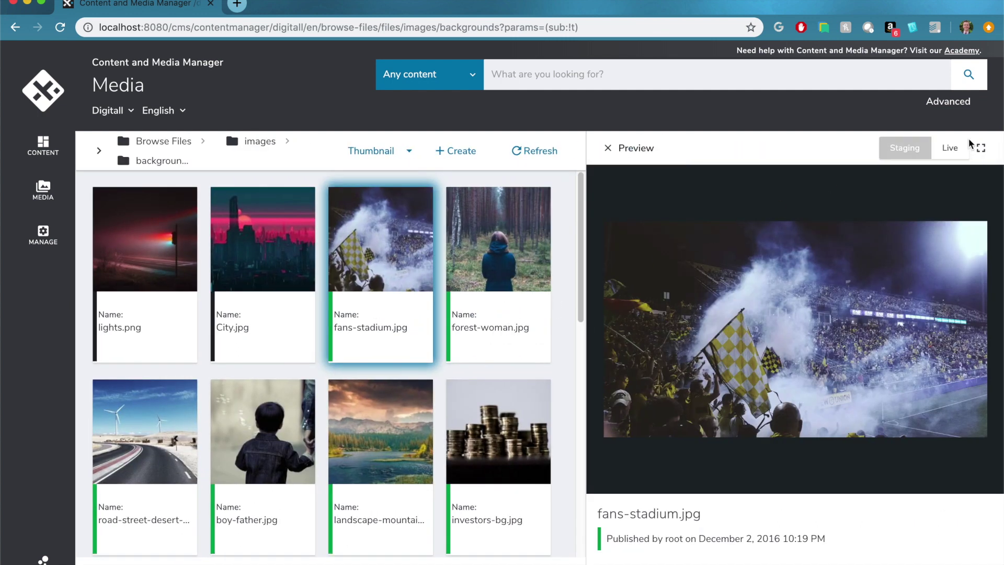
{"action": "left_click", "coordinate": [952, 151]}
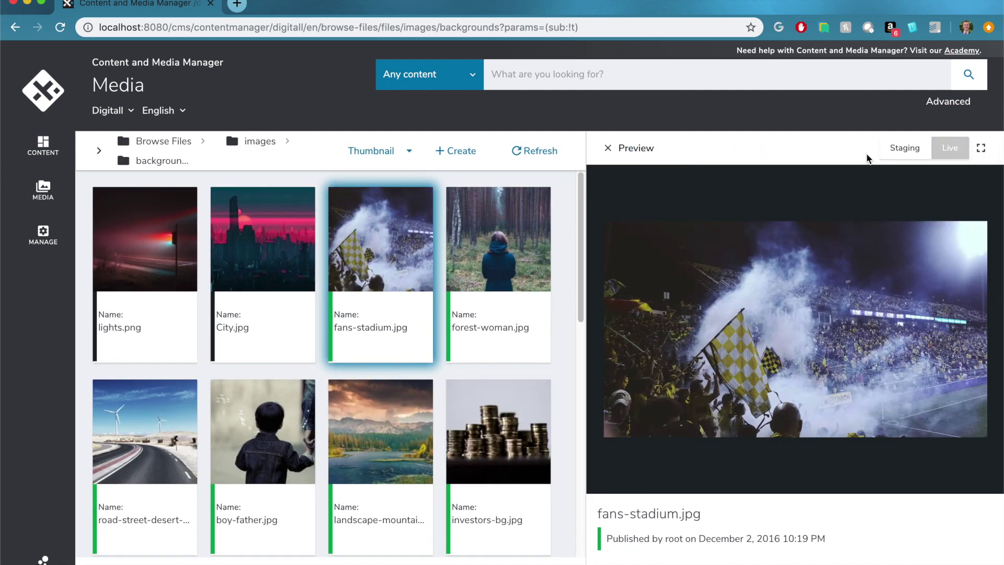
{"action": "left_click", "coordinate": [607, 148]}
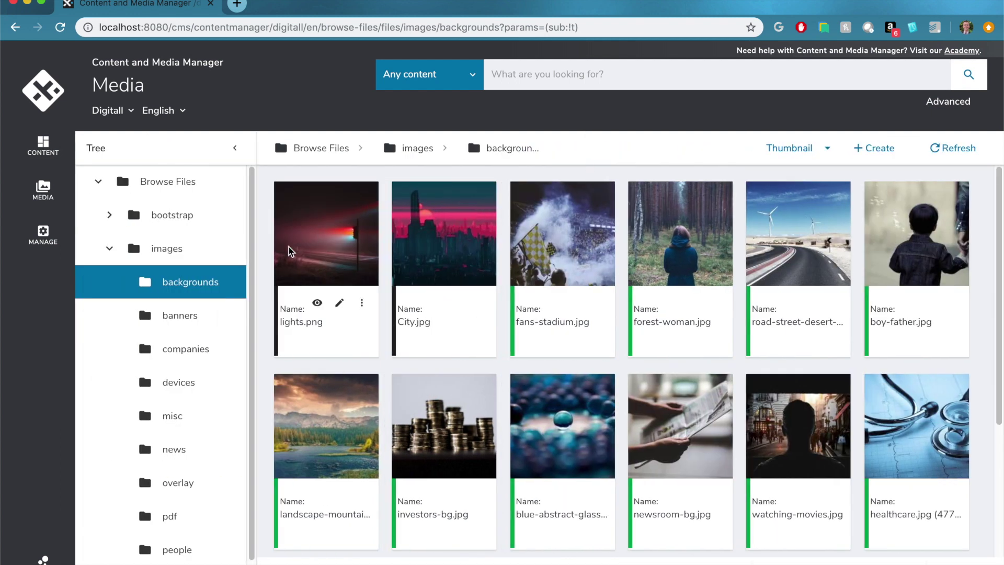
Step: Preview the Digitall Financial Report in the pdf folder, paging forward twice
{"action": "scroll", "coordinate": [206, 435], "scroll_direction": "down", "scroll_amount": 1}
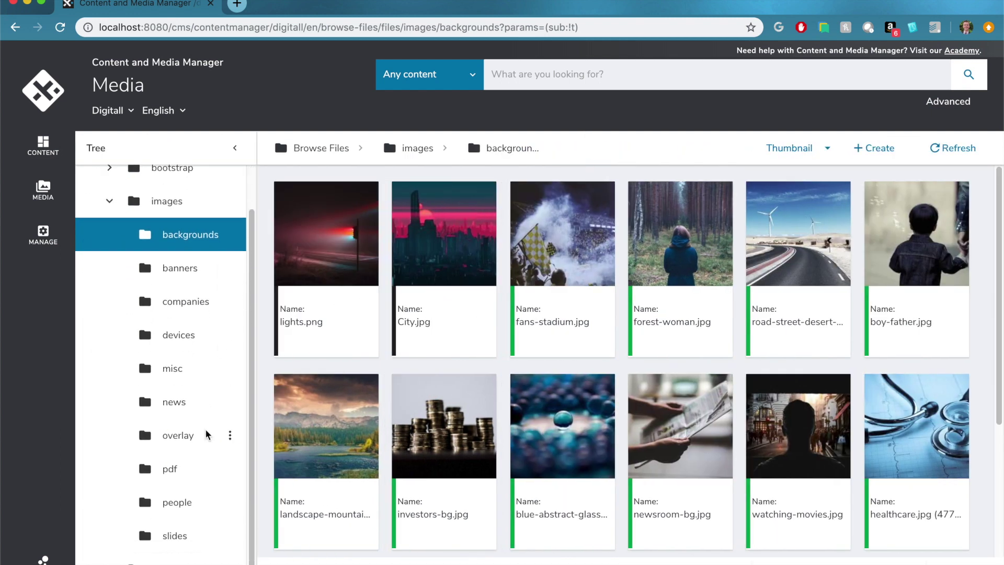
{"action": "left_click", "coordinate": [164, 471]}
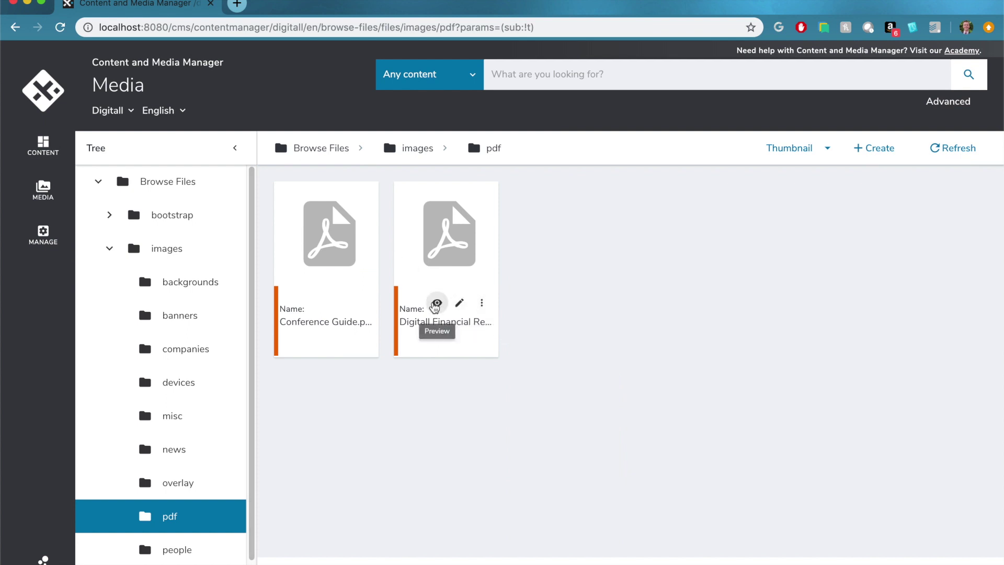
{"action": "left_click", "coordinate": [437, 304]}
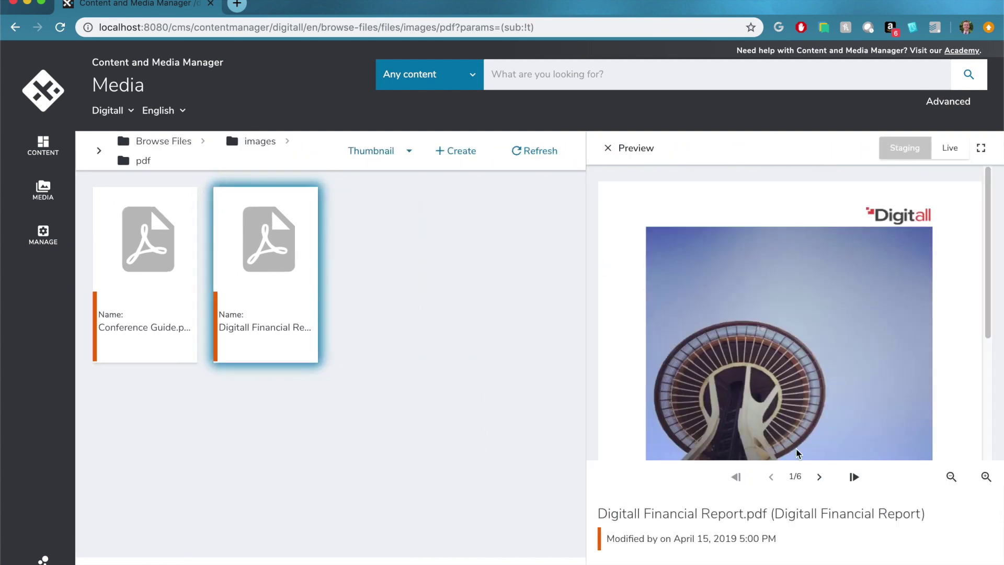
{"action": "left_click", "coordinate": [820, 477]}
{"action": "left_click", "coordinate": [820, 477]}
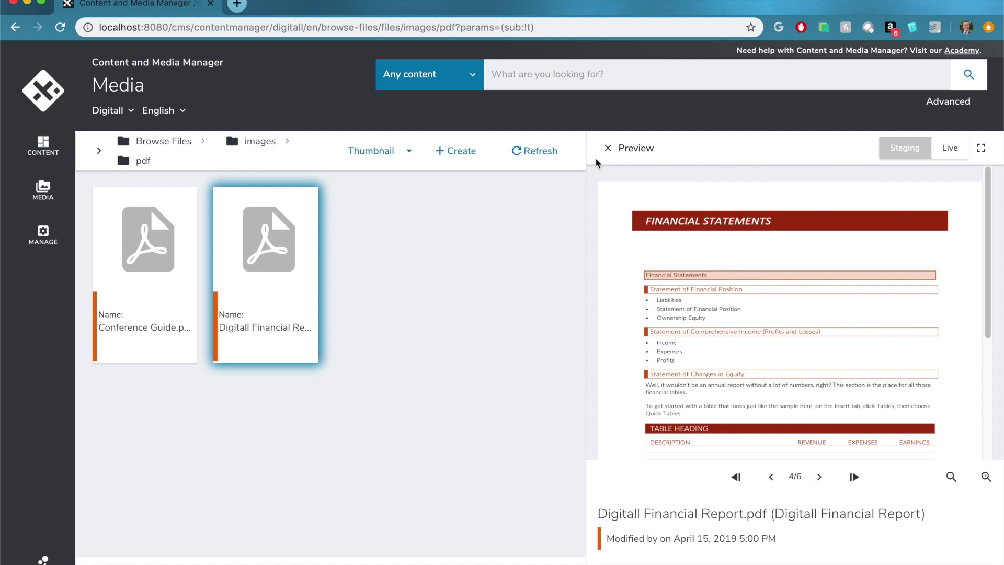
{"action": "left_click", "coordinate": [609, 149]}
{"action": "scroll", "coordinate": [139, 554], "scroll_direction": "down", "scroll_amount": 1}
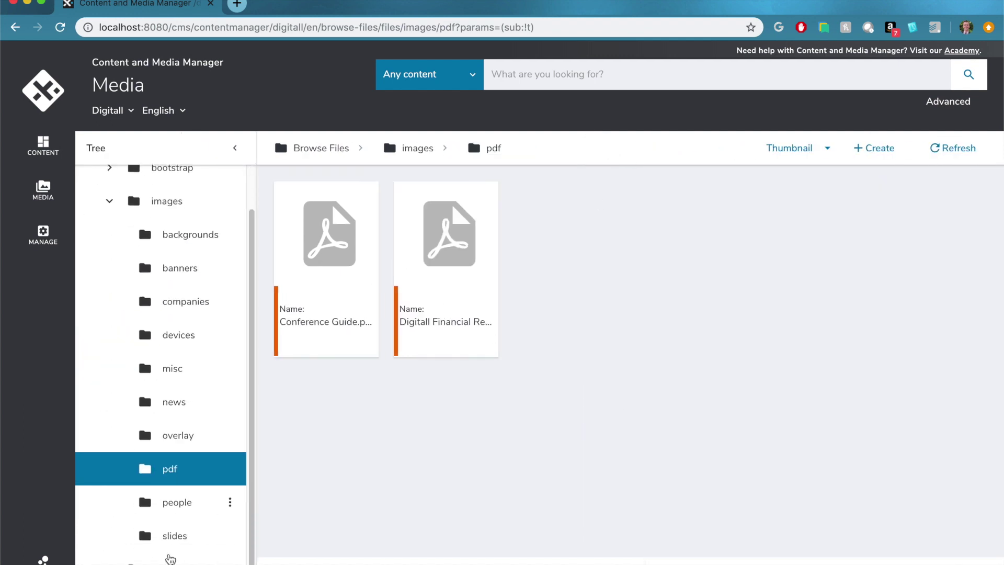
Step: Preview the Arc de Triomphe in Paris clip in the video folder, then close it
{"action": "left_click", "coordinate": [168, 562]}
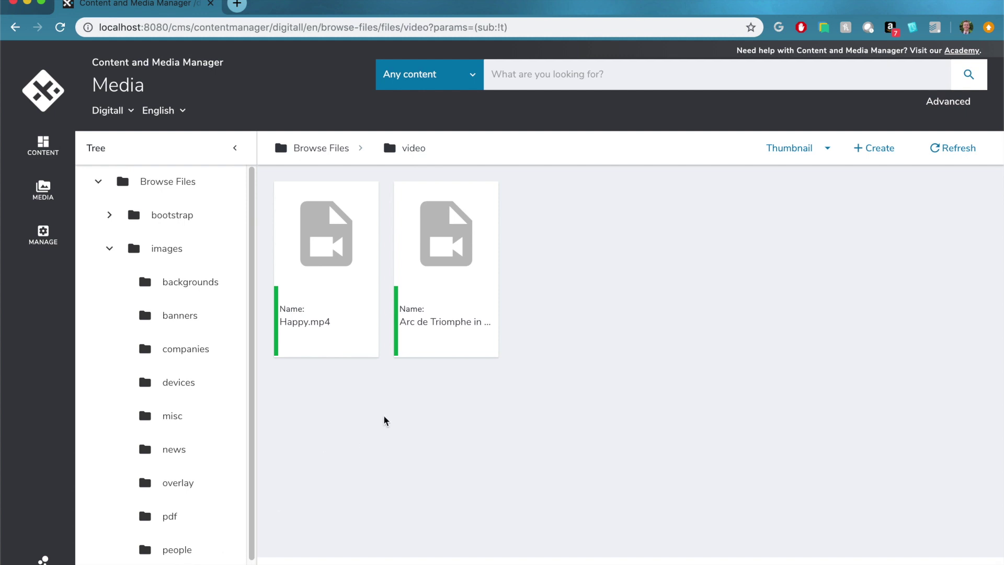
{"action": "left_click", "coordinate": [434, 302]}
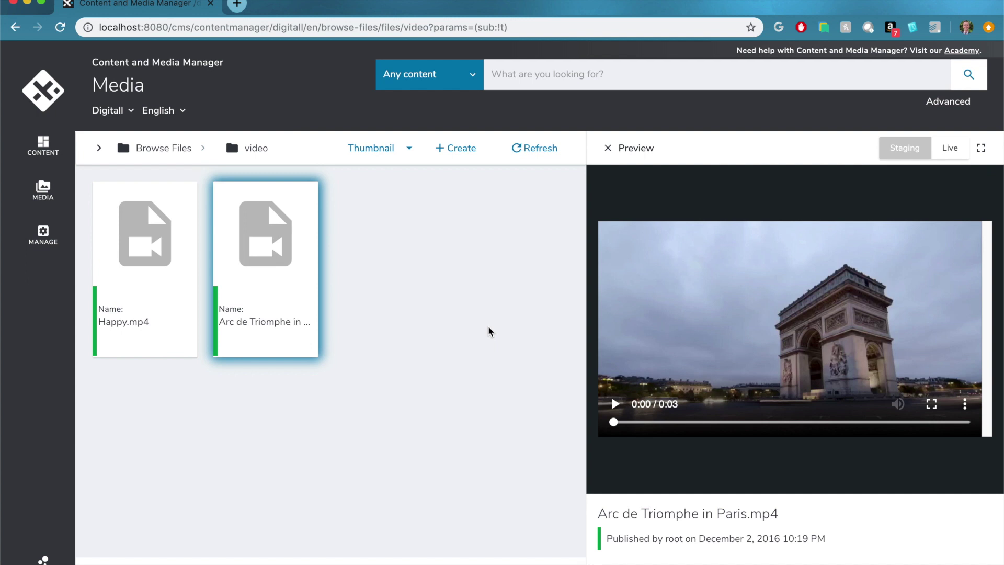
{"action": "left_click", "coordinate": [608, 148]}
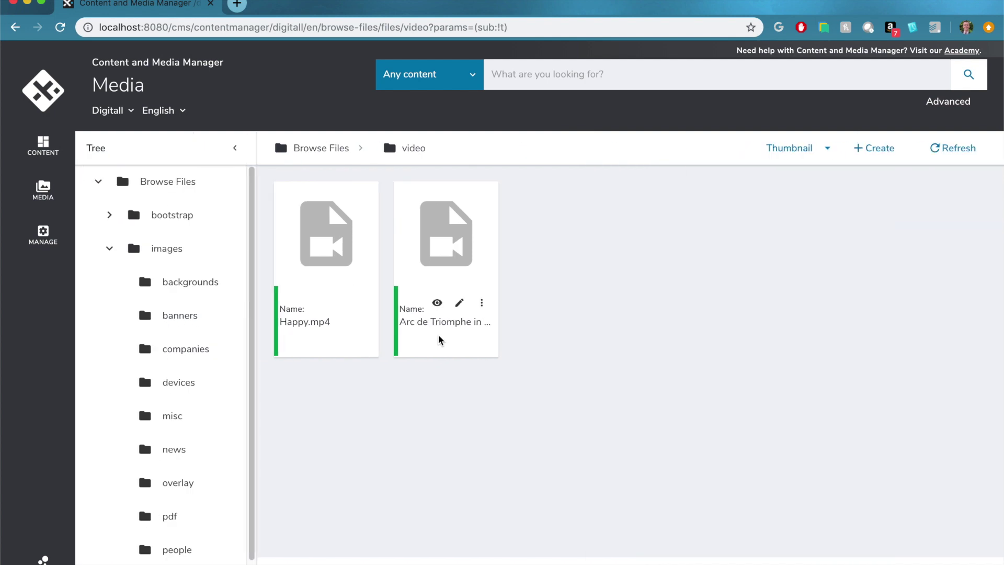
Step: In backgrounds, begin 'Replace with' on fans-stadium.jpg, cancel, and reopen its More Options menu
{"action": "left_click", "coordinate": [186, 287]}
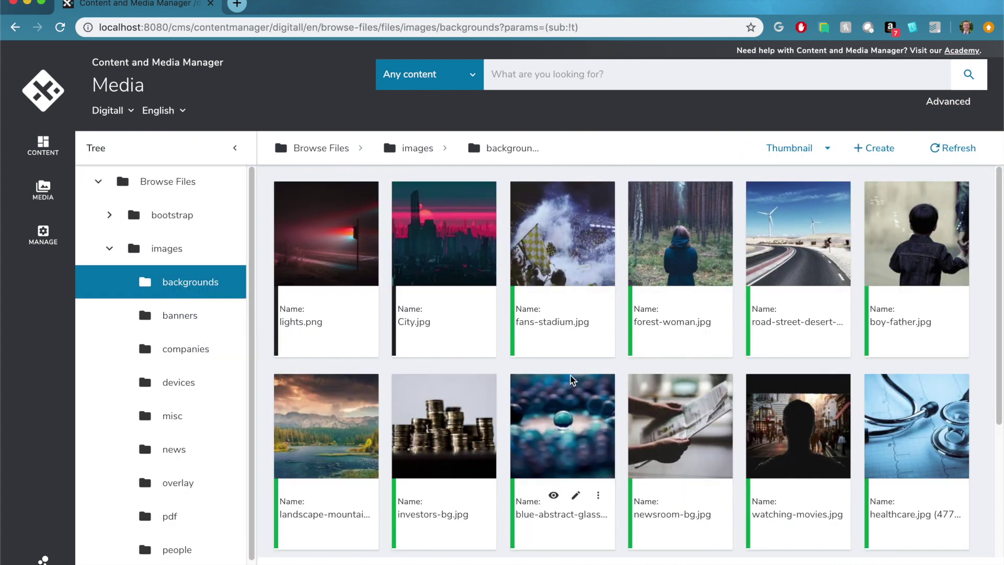
{"action": "mouse_move", "coordinate": [563, 266]}
{"action": "left_click", "coordinate": [600, 304]}
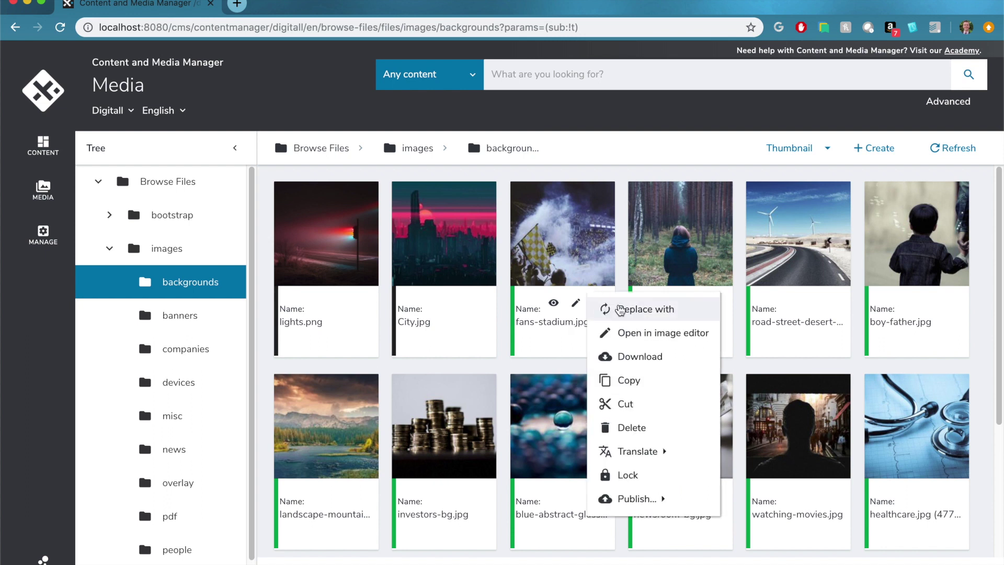
{"action": "left_click", "coordinate": [603, 305]}
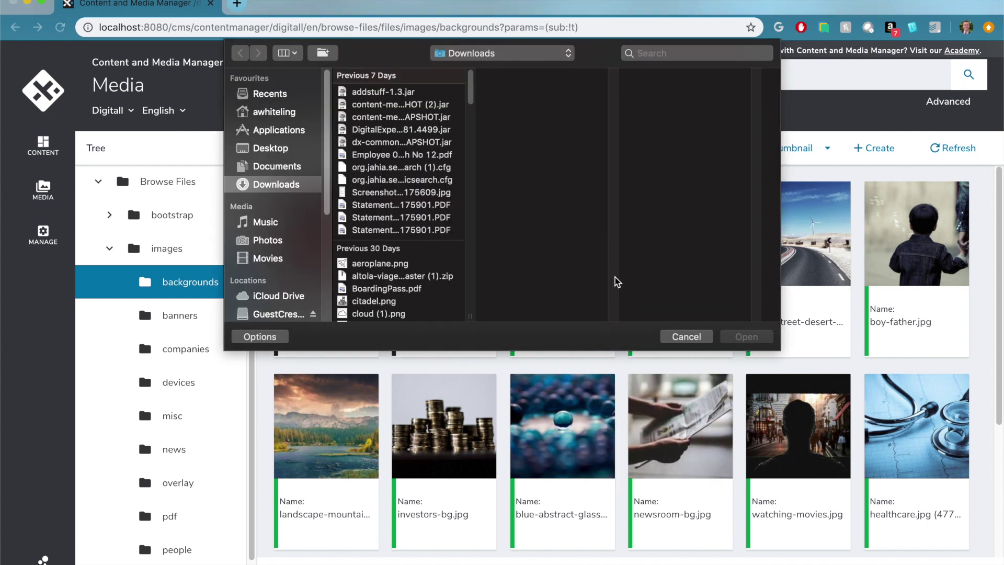
{"action": "left_click", "coordinate": [672, 338]}
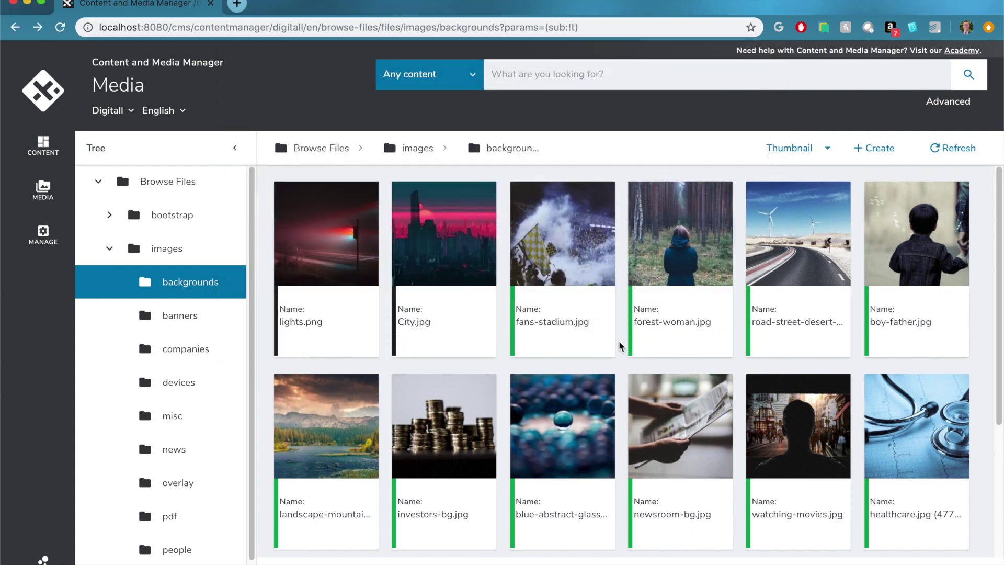
{"action": "mouse_move", "coordinate": [563, 266]}
{"action": "left_click", "coordinate": [599, 304]}
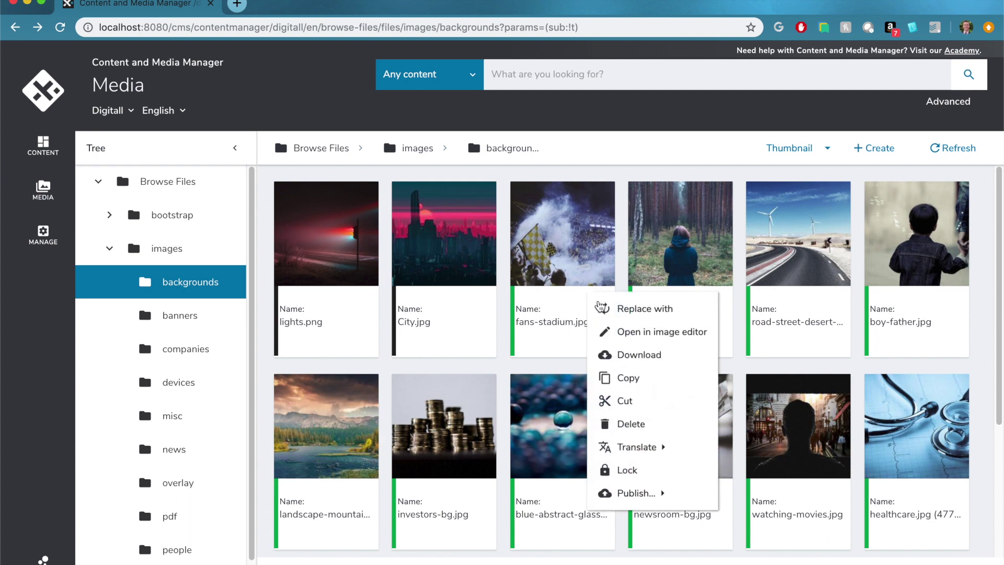
Step: Open fans-stadium.jpg in the image editor, draw a trial crop, undo it, and go back
{"action": "left_click", "coordinate": [645, 335]}
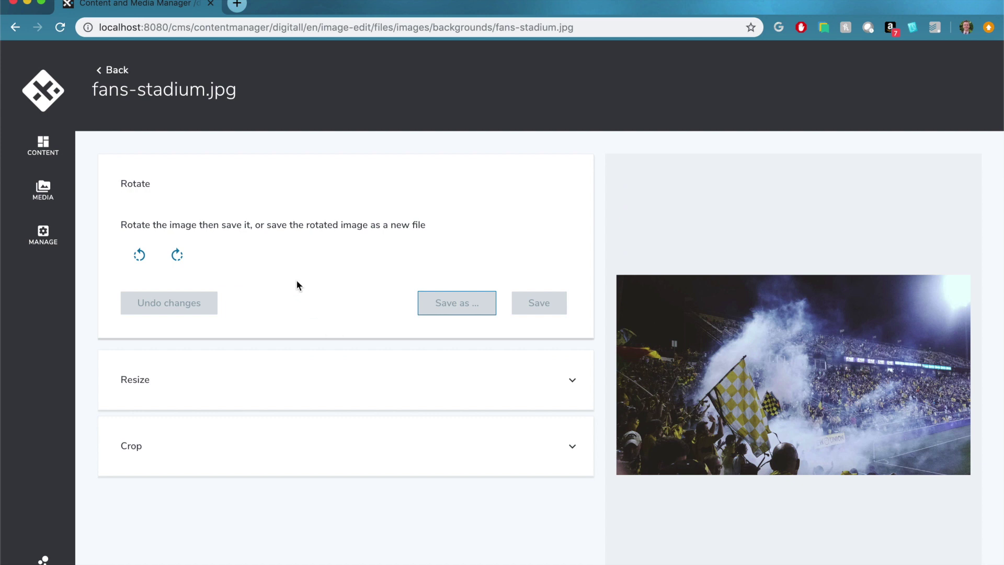
{"action": "left_click", "coordinate": [312, 375]}
{"action": "left_click", "coordinate": [330, 543]}
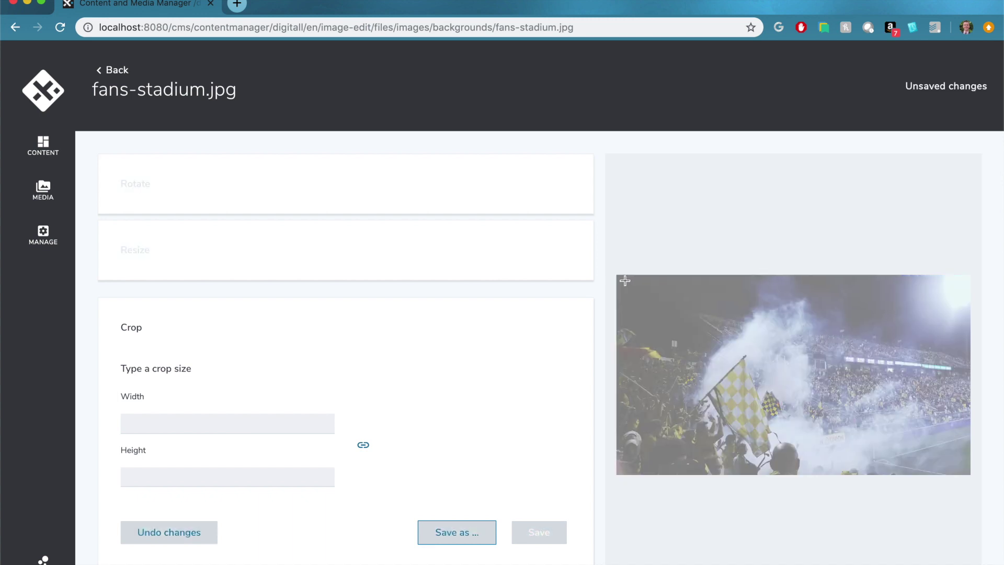
{"action": "left_click_drag", "start_coordinate": [625, 280], "coordinate": [924, 429]}
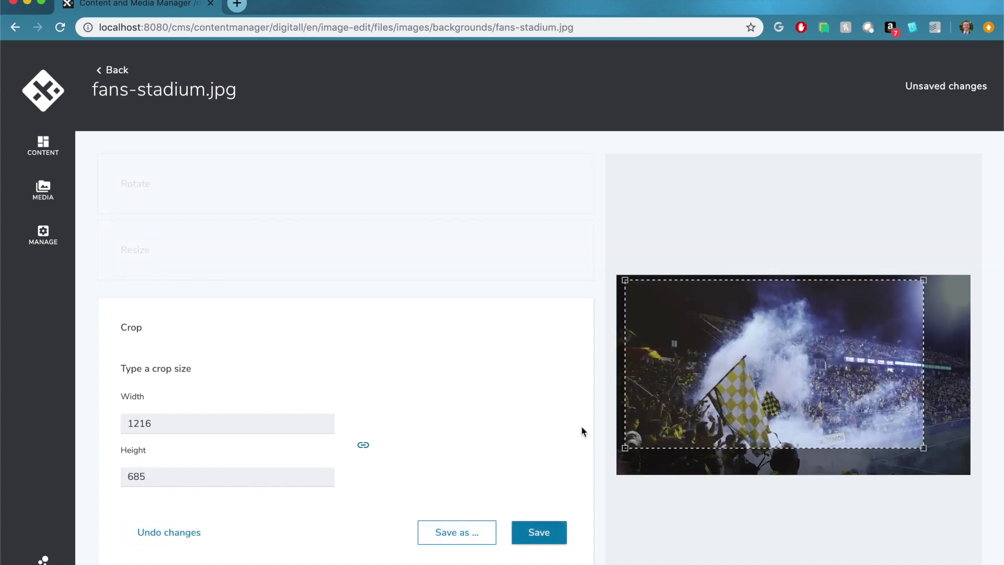
{"action": "left_click", "coordinate": [148, 532]}
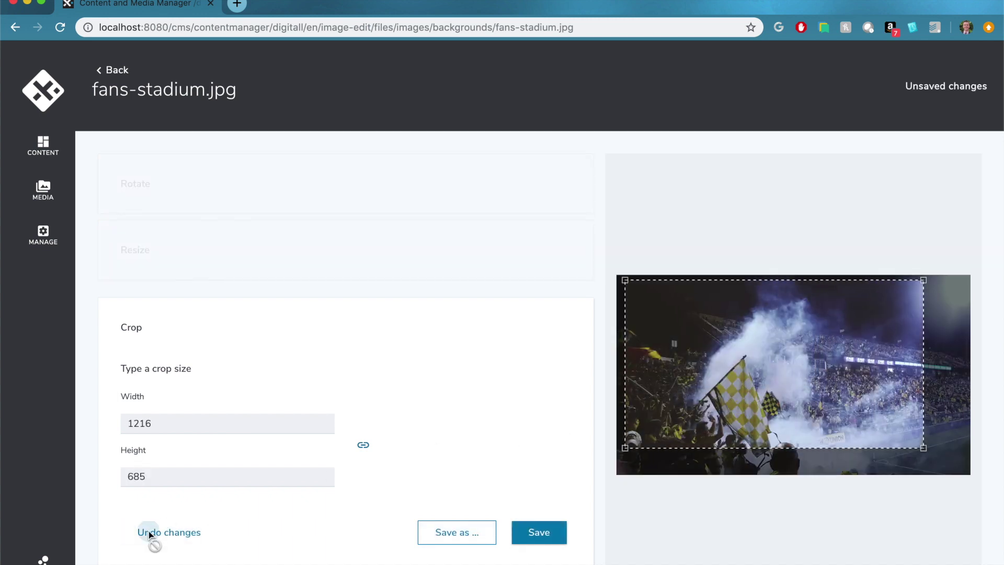
{"action": "left_click", "coordinate": [99, 69]}
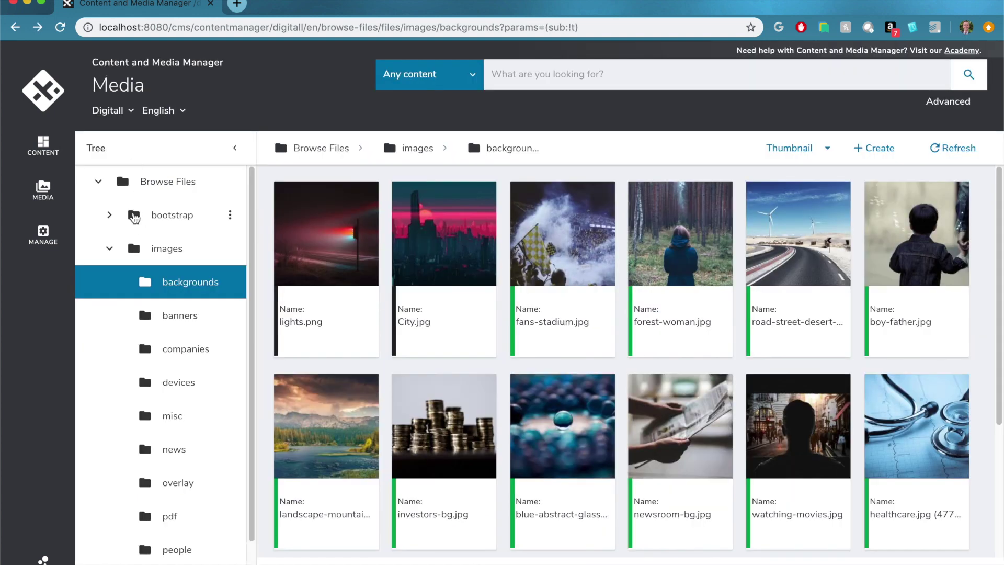
Step: Open Home > Newsroom > News Entry and preview the Organic Foods and Movies articles
{"action": "left_click", "coordinate": [44, 151]}
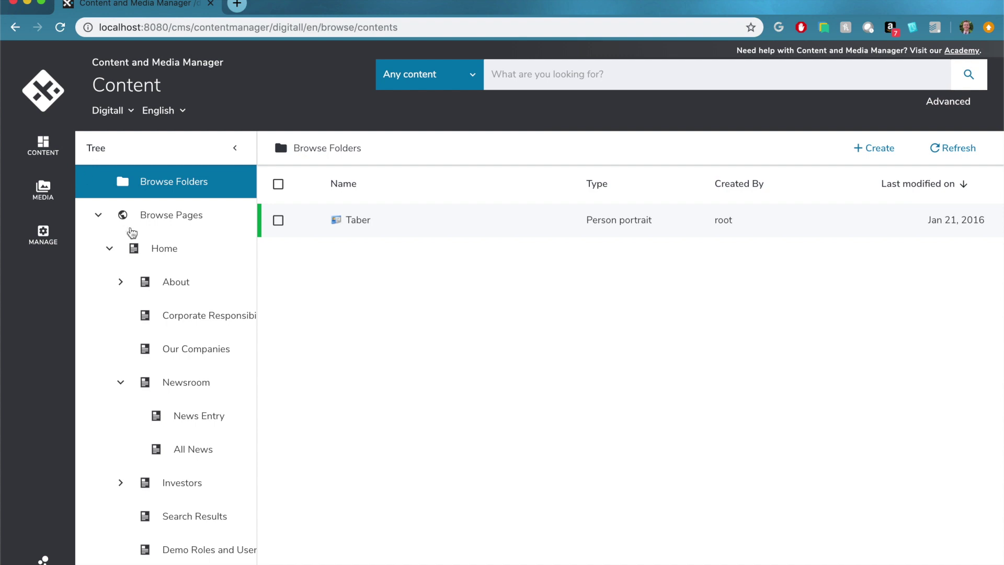
{"action": "mouse_move", "coordinate": [176, 281]}
{"action": "left_click", "coordinate": [186, 417]}
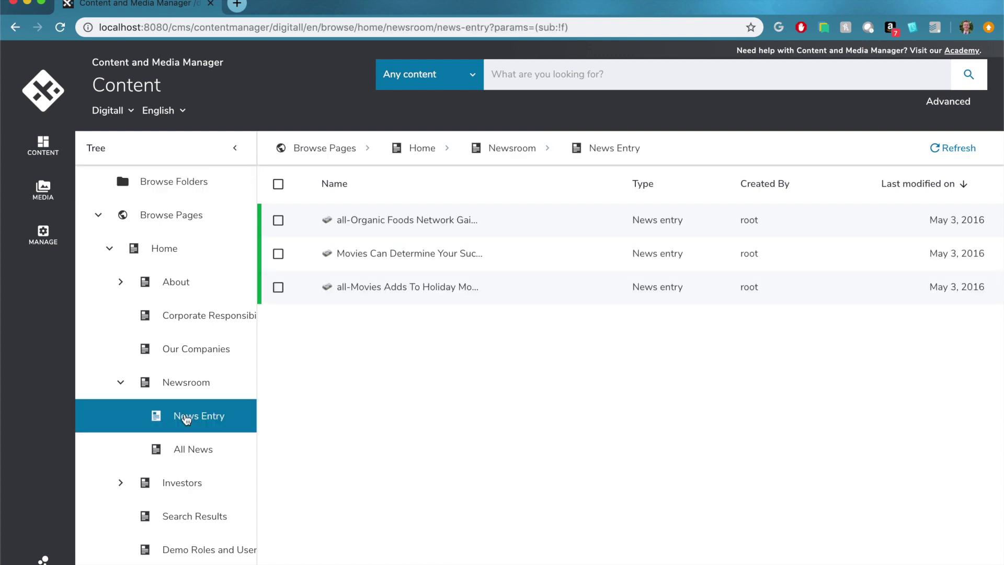
{"action": "left_click", "coordinate": [936, 220]}
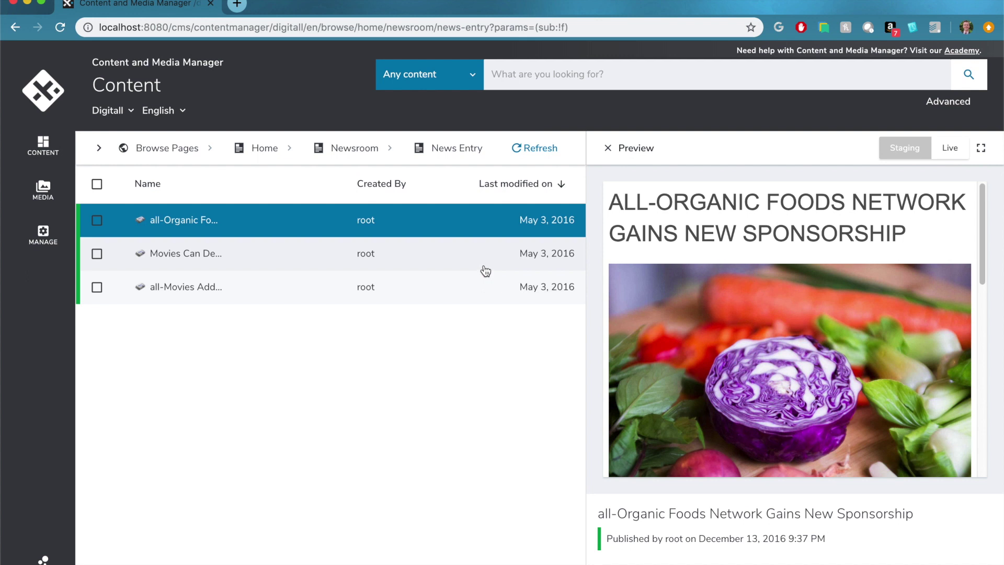
{"action": "left_click", "coordinate": [484, 267]}
{"action": "left_click", "coordinate": [503, 293]}
{"action": "left_click", "coordinate": [491, 254]}
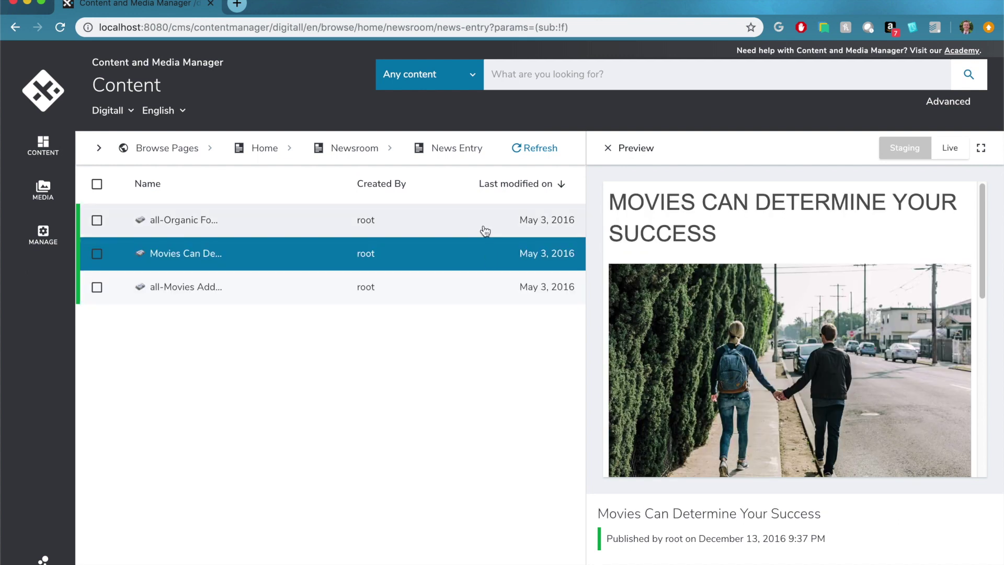
{"action": "left_click", "coordinate": [484, 229]}
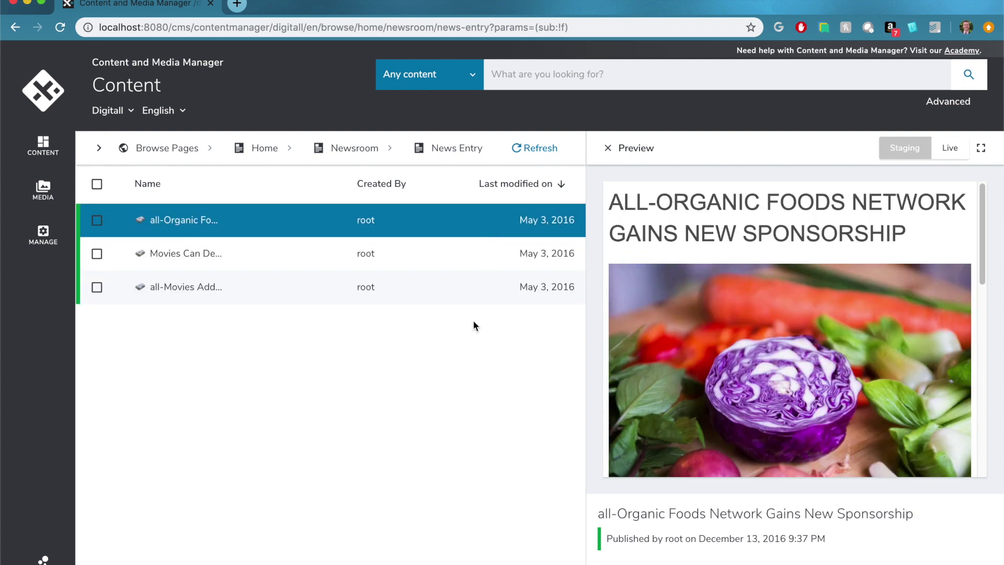
{"action": "left_click", "coordinate": [608, 148]}
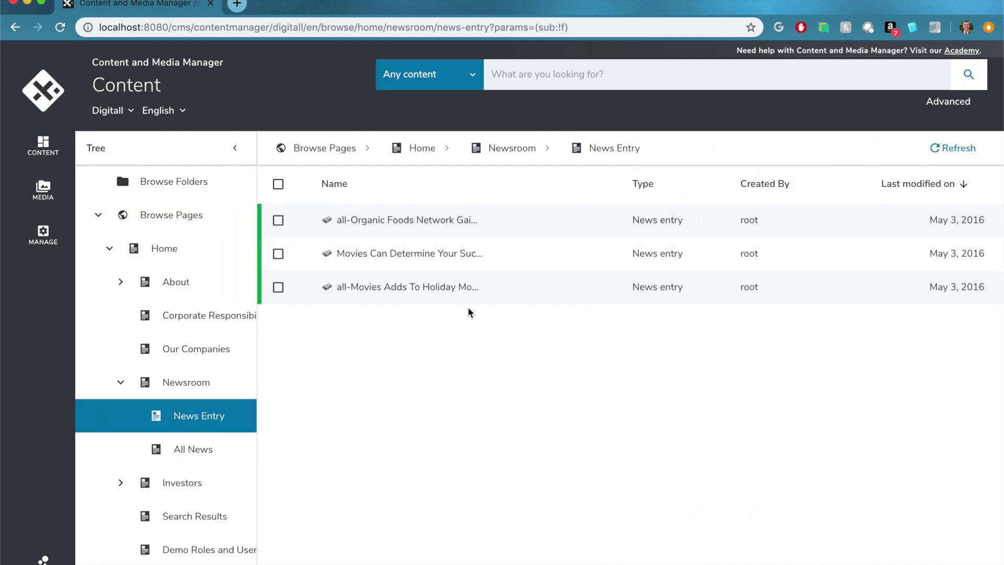
Step: Search for 'movies', widen the search to all of Digitall, and scroll the results
{"action": "left_click", "coordinate": [511, 77]}
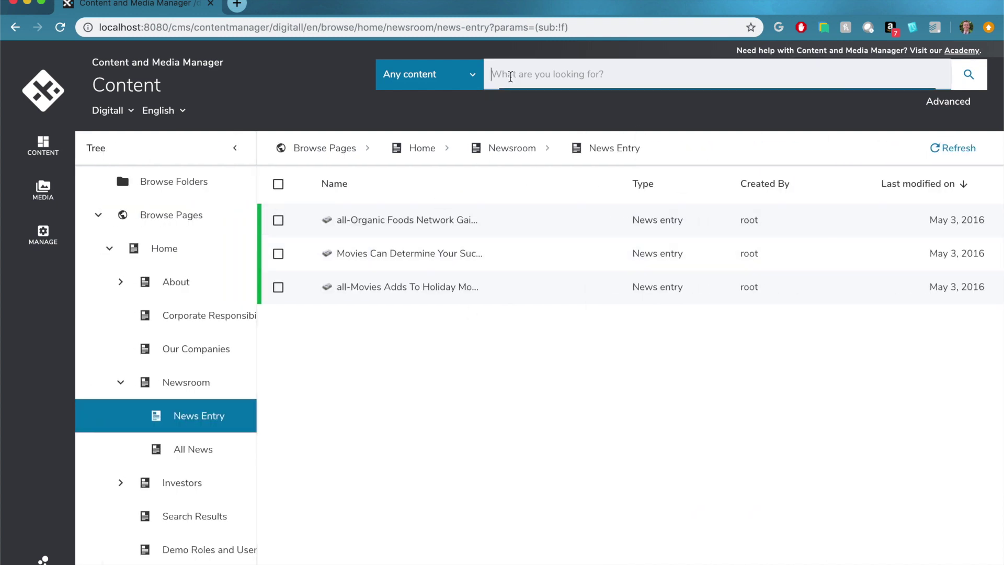
{"action": "type", "text": "movies"}
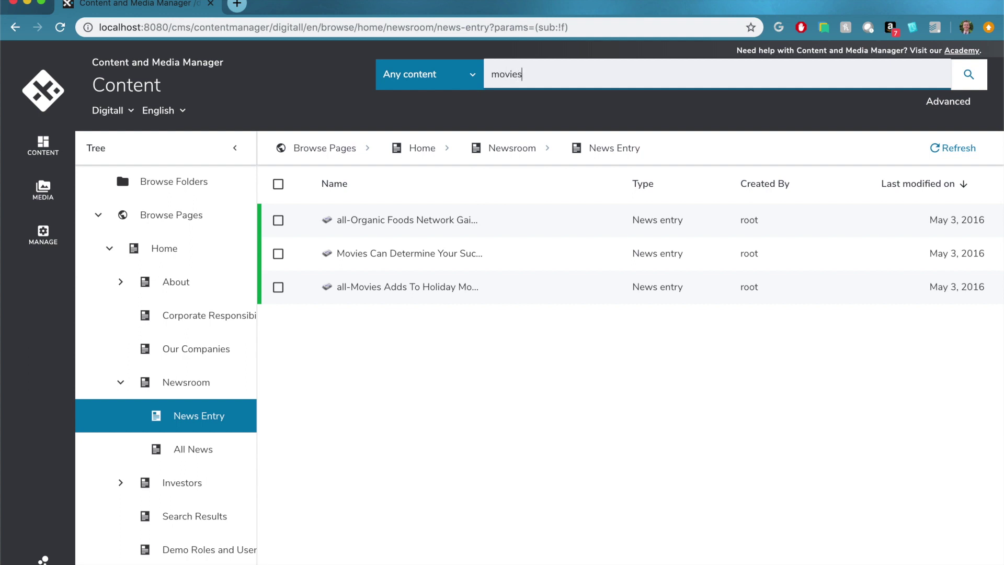
{"action": "key", "text": "Return"}
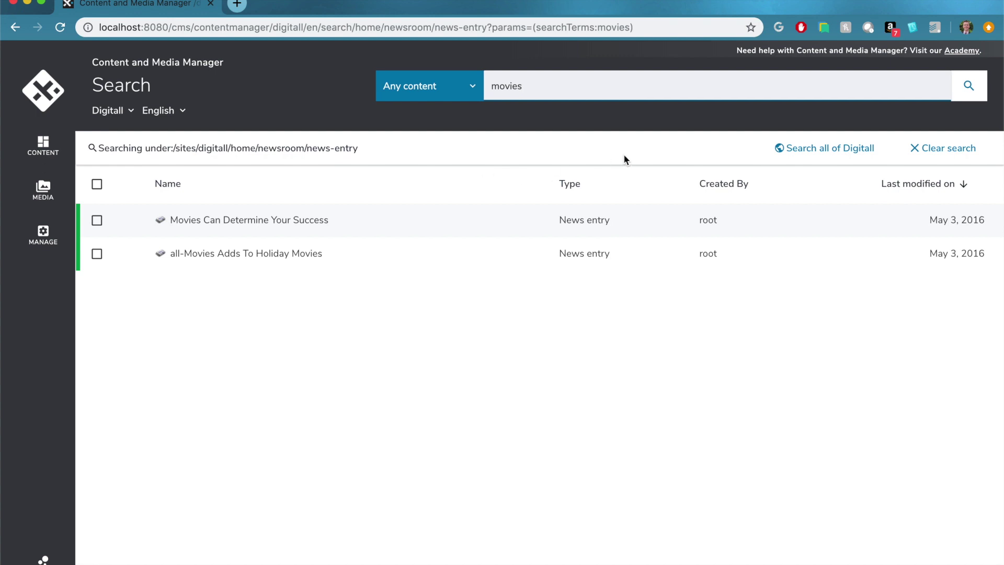
{"action": "left_click", "coordinate": [789, 148]}
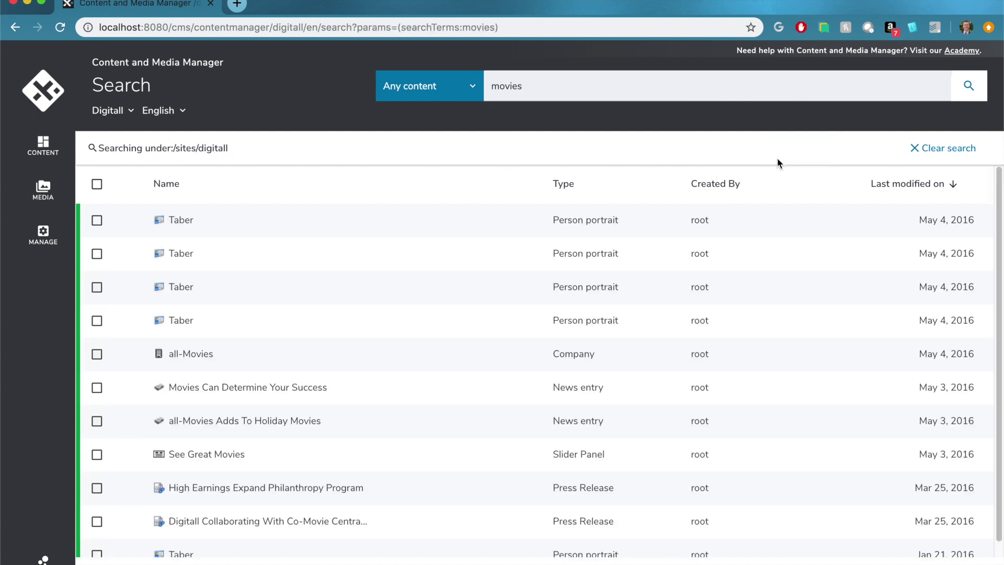
{"action": "scroll", "coordinate": [565, 366], "scroll_direction": "down", "scroll_amount": 1}
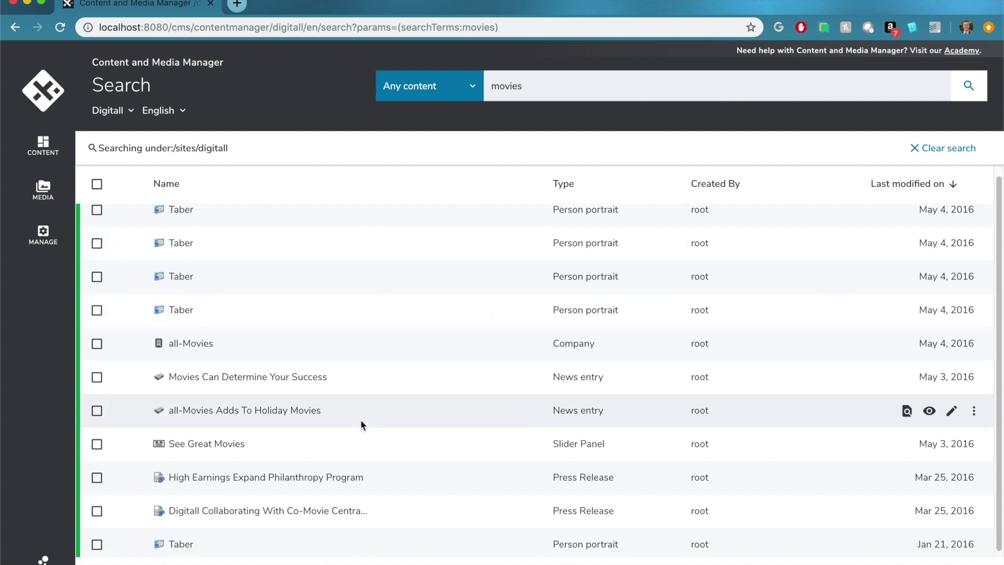
{"action": "scroll", "coordinate": [362, 425], "scroll_direction": "up", "scroll_amount": 1}
{"action": "mouse_move", "coordinate": [311, 321]}
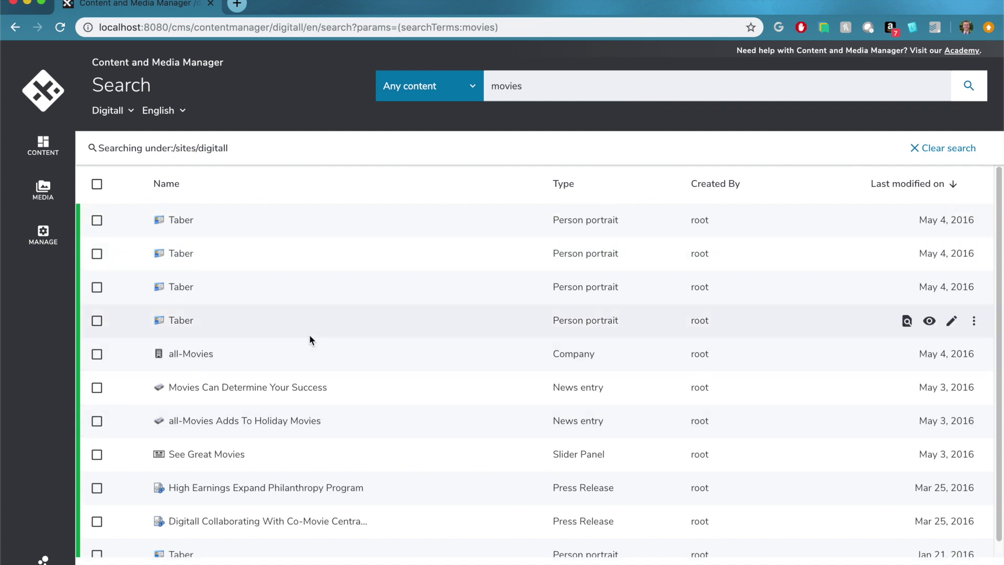